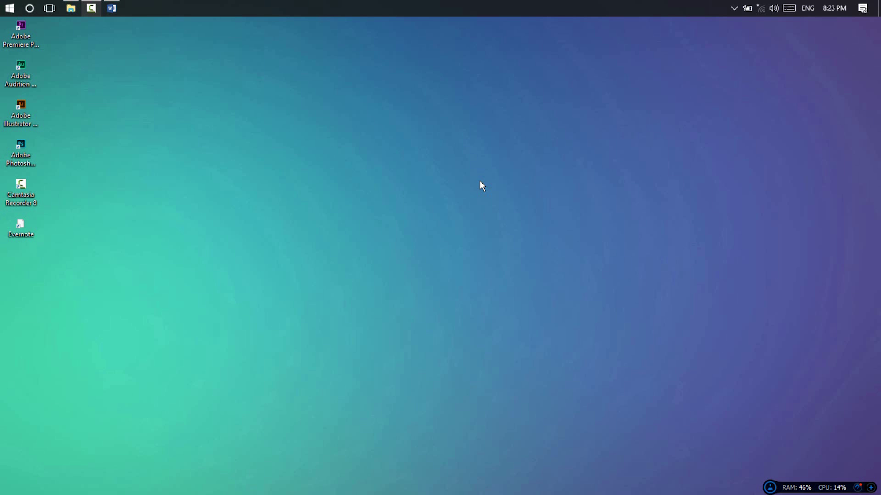
Restore the Document1 Word window from the taskbar
click(112, 8)
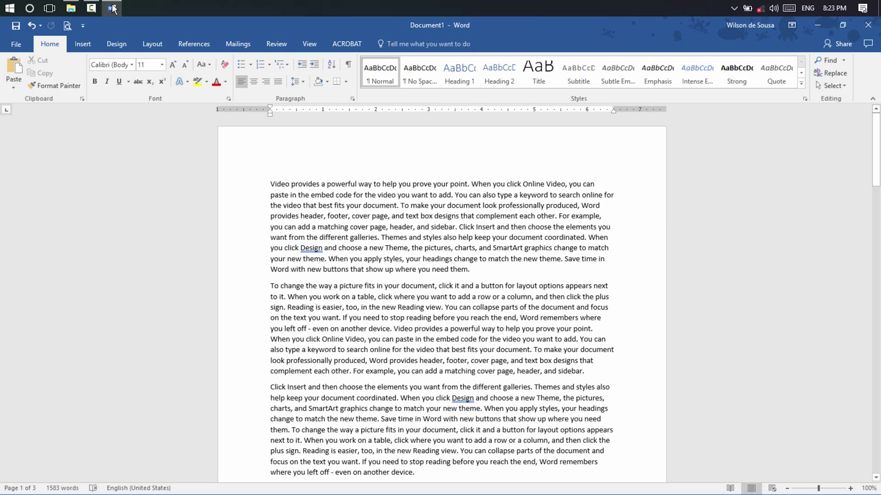
Open Page Number on the Insert tab to show the Top of Page styles gallery
click(83, 44)
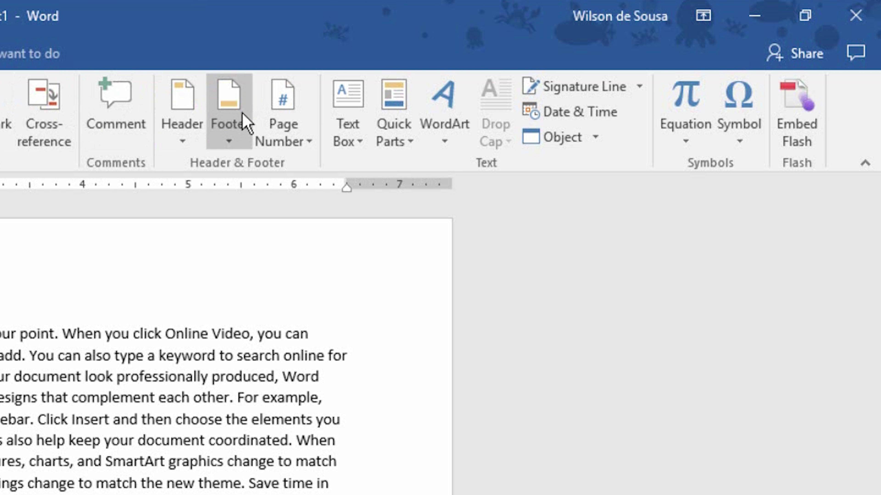
click(307, 149)
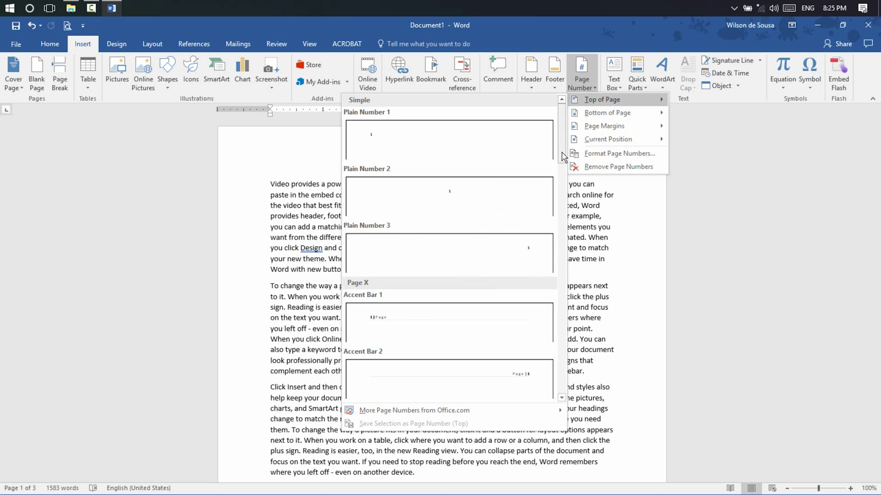
Switch to the Bottom of Page number styles gallery
mouse_move(562, 152)
mouse_down()
mouse_move(564, 353)
mouse_move(562, 153)
mouse_up()
mouse_move(607, 112)
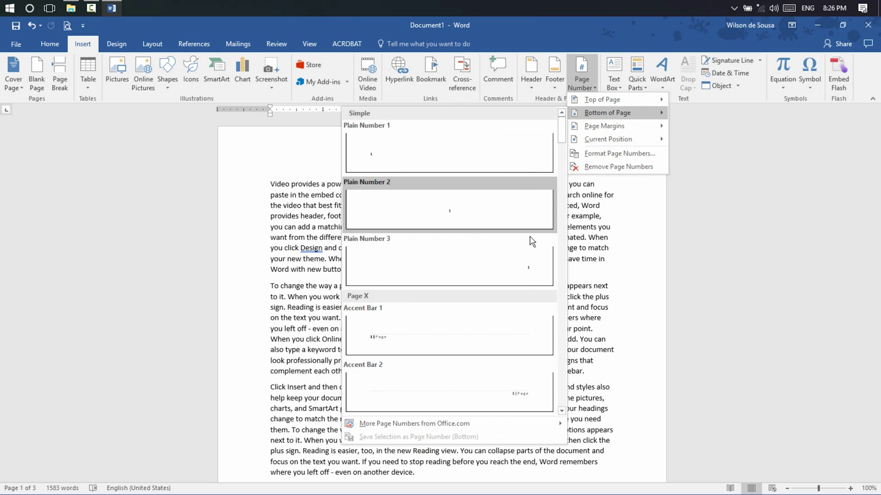
Insert the Plain Number 3 page number at the bottom right of the footer
click(531, 263)
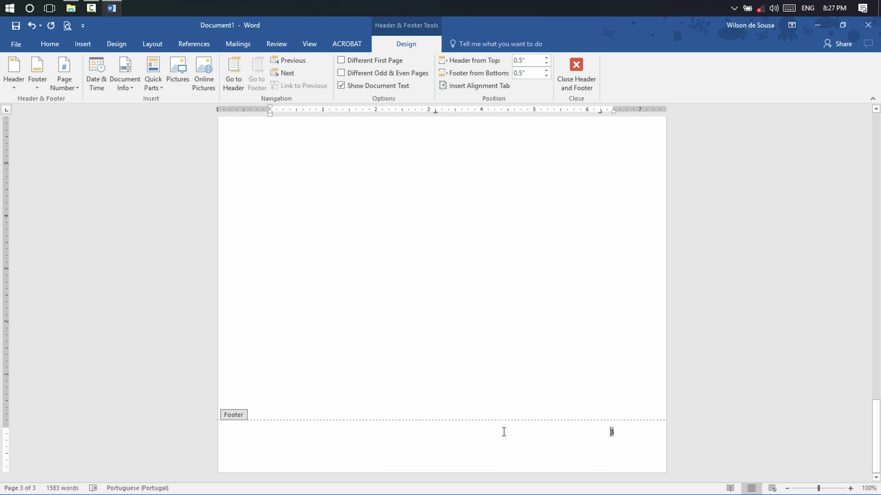
Close footer editing and return to the document body text
double_click(483, 393)
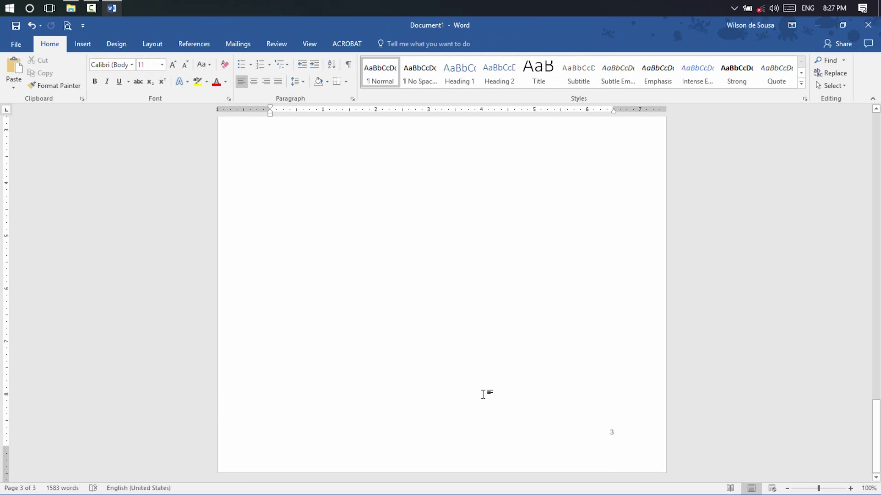
Scroll up through pages 3, 2 and 1 to verify the footer numbers
scroll(483, 393, up, 4)
scroll(483, 394, up, 4)
scroll(483, 393, up, 1)
scroll(483, 394, up, 6)
scroll(484, 394, up, 5)
scroll(483, 395, up, 3)
scroll(484, 394, up, 3)
scroll(484, 394, up, 2)
scroll(484, 394, up, 4)
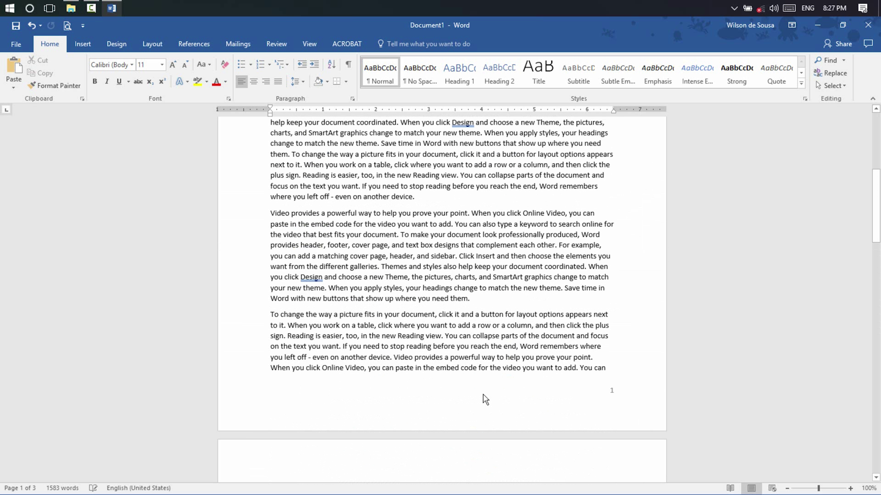
scroll(484, 394, up, 3)
scroll(483, 394, up, 2)
scroll(483, 395, up, 1)
scroll(484, 395, up, 2)
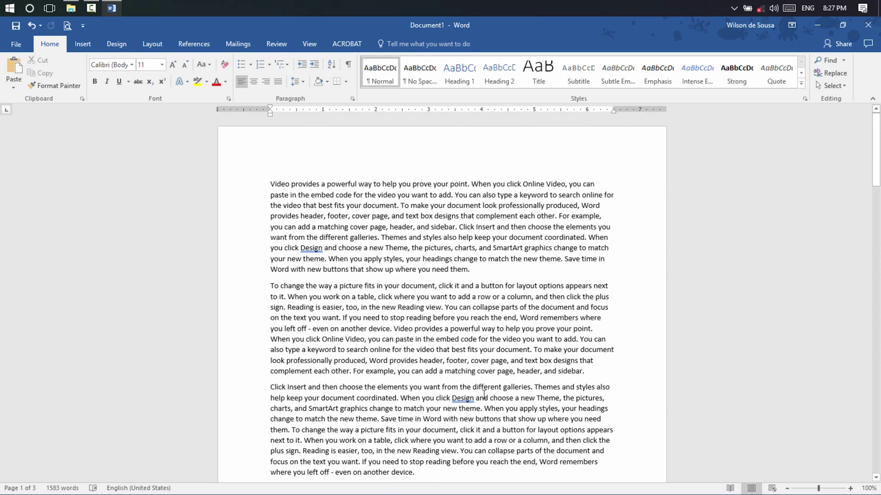